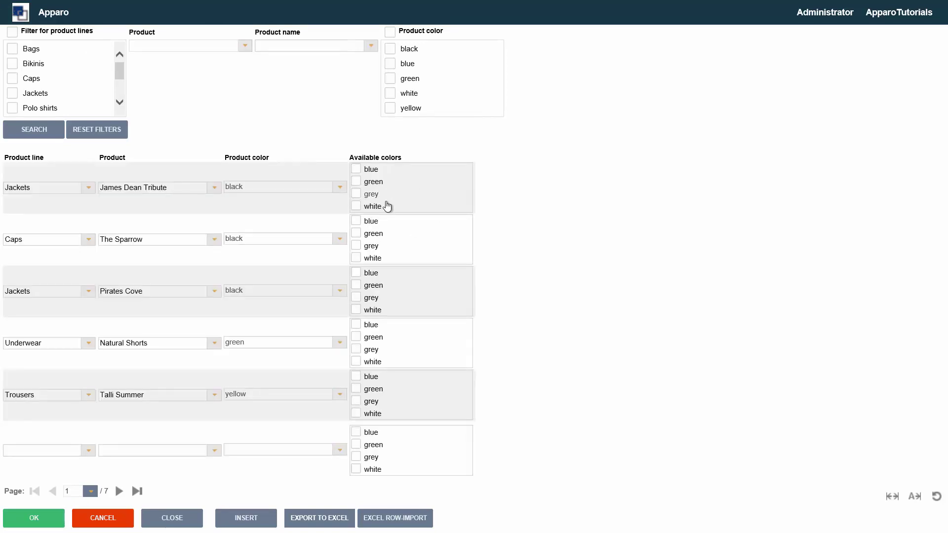
# Mark blue and green as available colors for James Dean Tribute, grey and white for The Sparrow, and save the rows
pyautogui.click(356, 170)
pyautogui.click(356, 182)
pyautogui.click(355, 246)
pyautogui.click(355, 258)
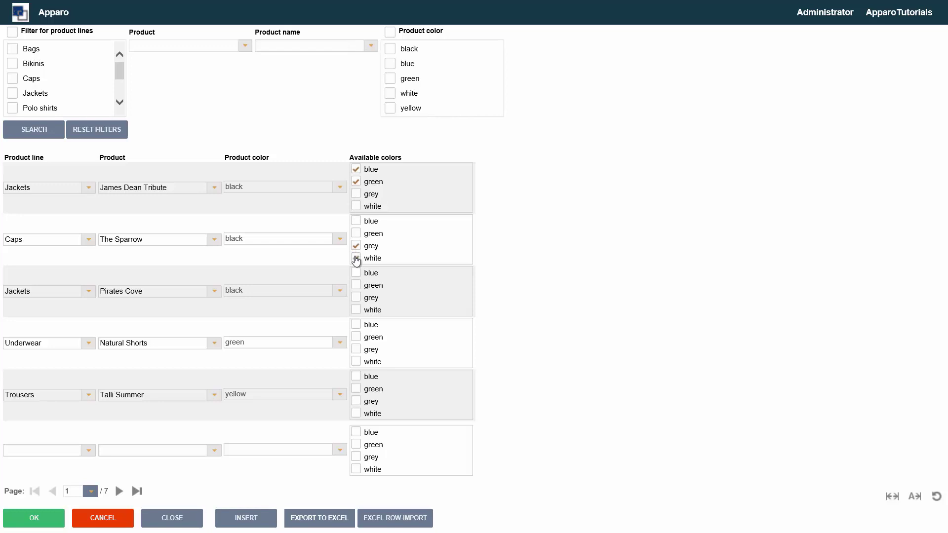
pyautogui.click(29, 524)
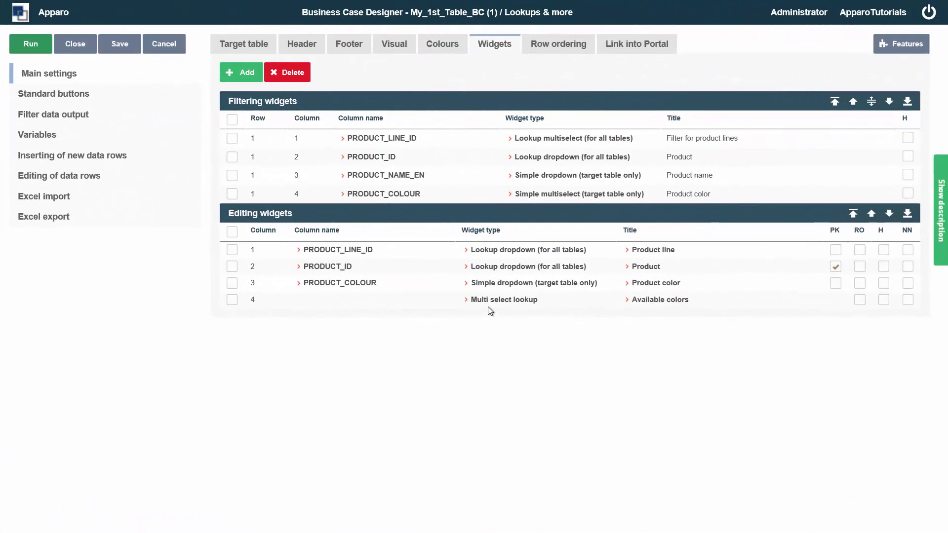
# Open the Available colors editing widget and review its database connection, lookup source table and target table mapping
pyautogui.click(500, 300)
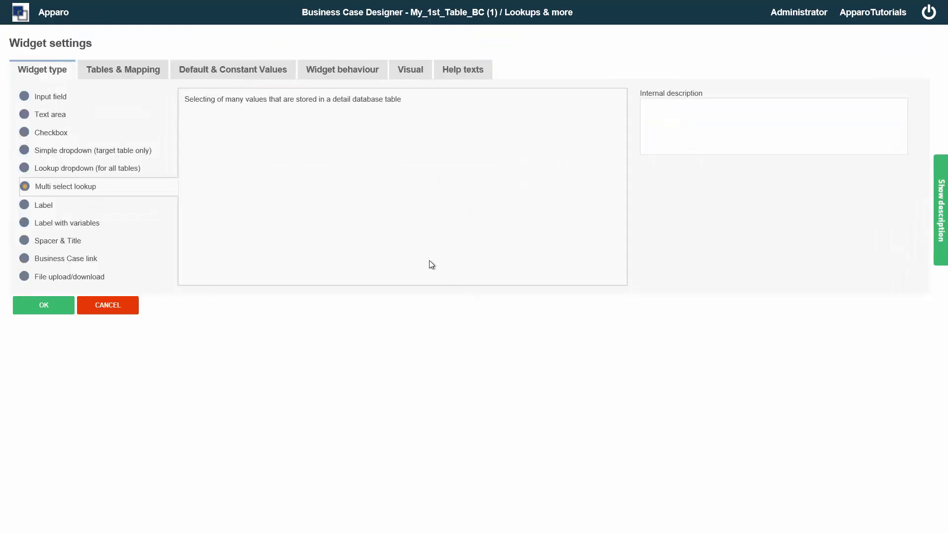
pyautogui.click(142, 75)
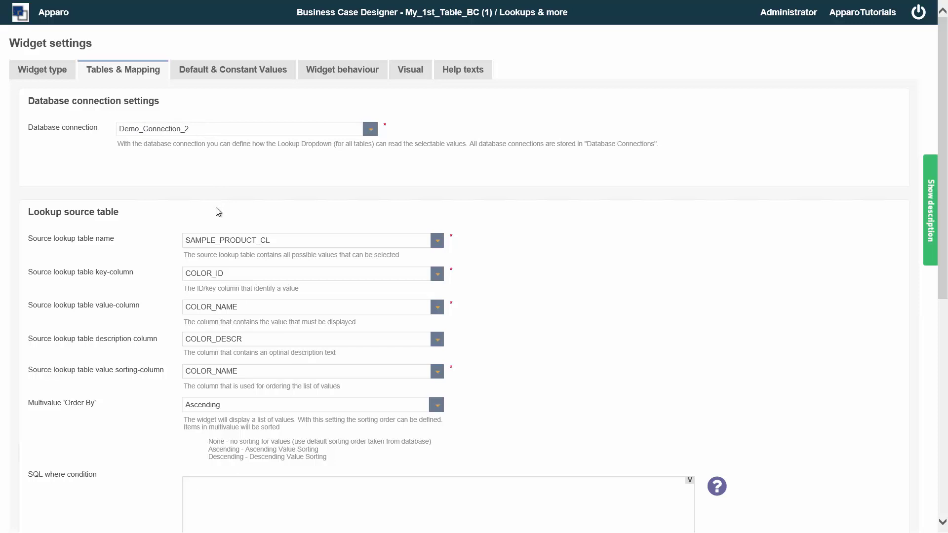
pyautogui.scroll(-2, 215, 208)
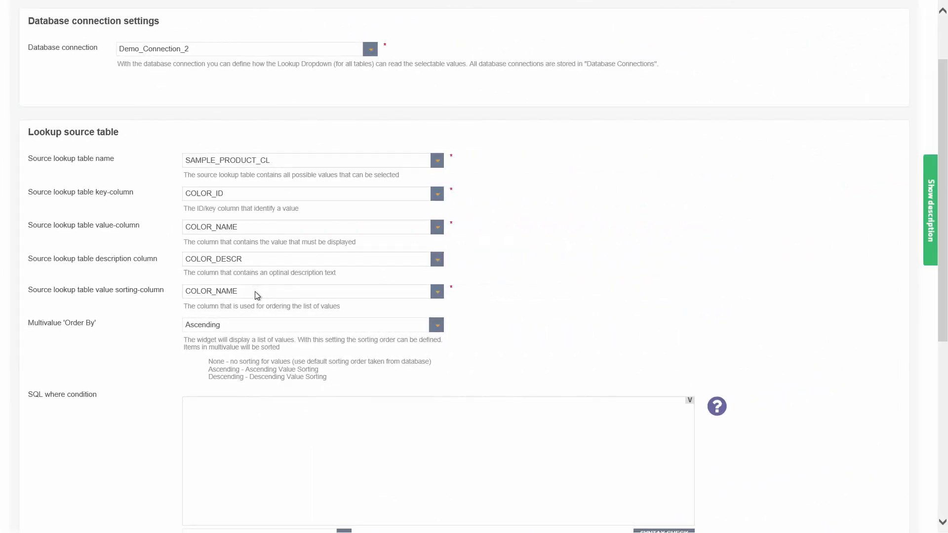
pyautogui.scroll(-2, 257, 295)
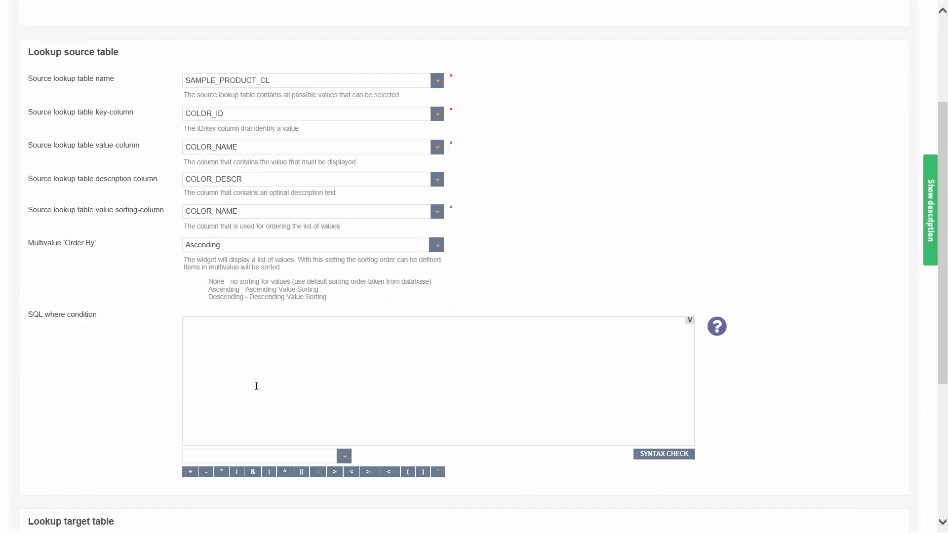
pyautogui.scroll(-6, 256, 386)
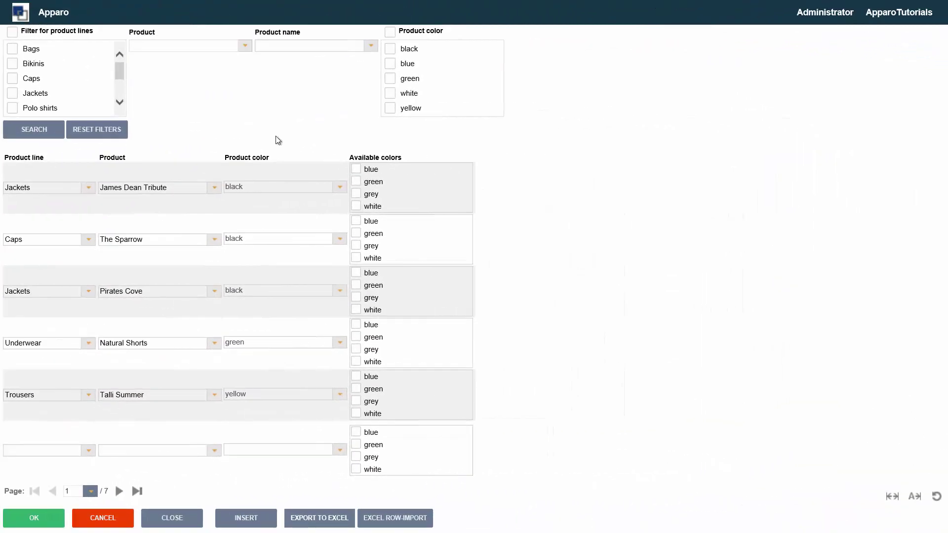
# Assign blue and green as available colors for James Dean Tribute, saving after each and reloading the mapped product colors
pyautogui.click(356, 170)
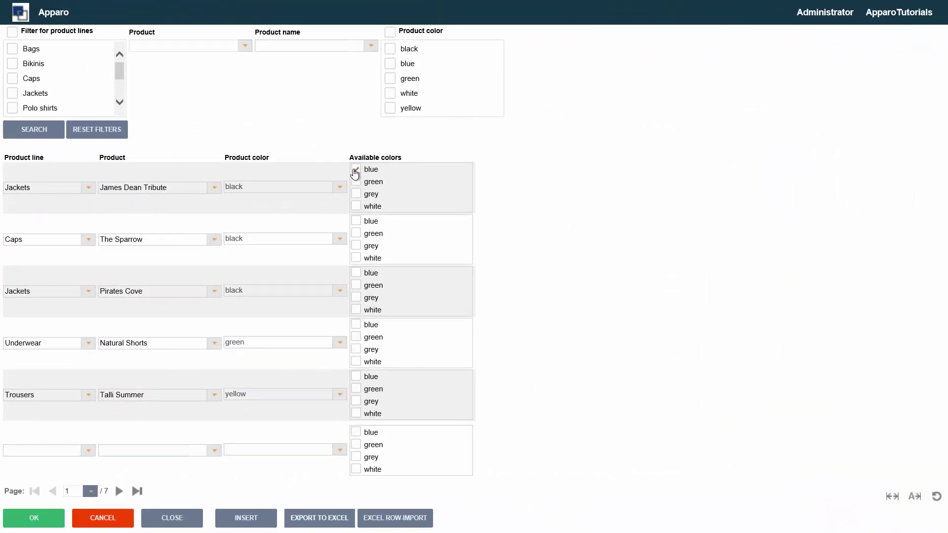
pyautogui.click(38, 518)
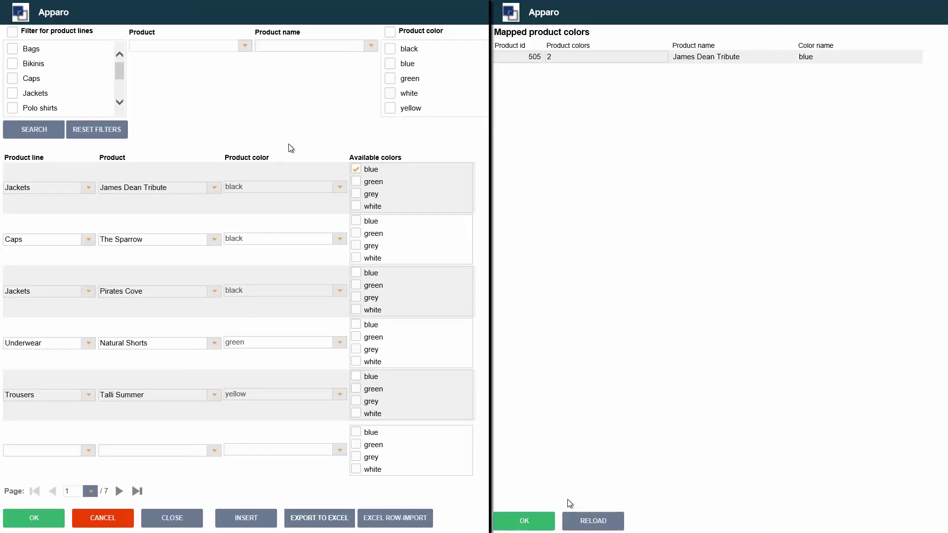
pyautogui.click(355, 182)
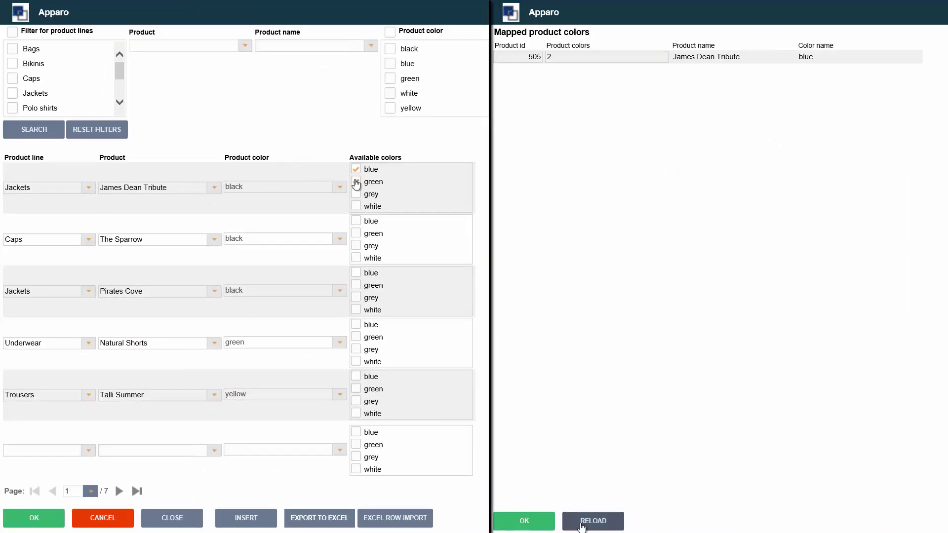
pyautogui.click(43, 516)
pyautogui.click(582, 526)
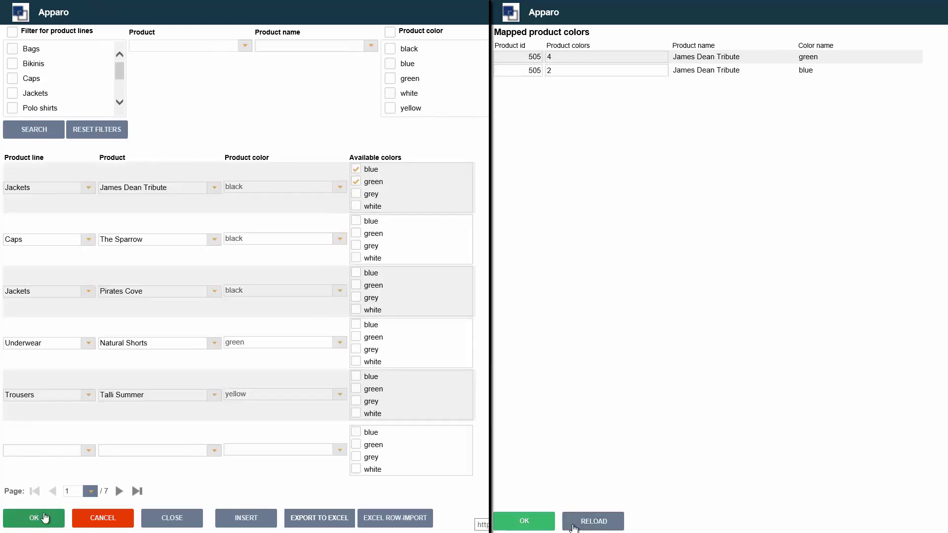
# Add grey to James Dean Tribute's available colors and remove it again, saving and reloading the mapped product colors each time
pyautogui.click(356, 194)
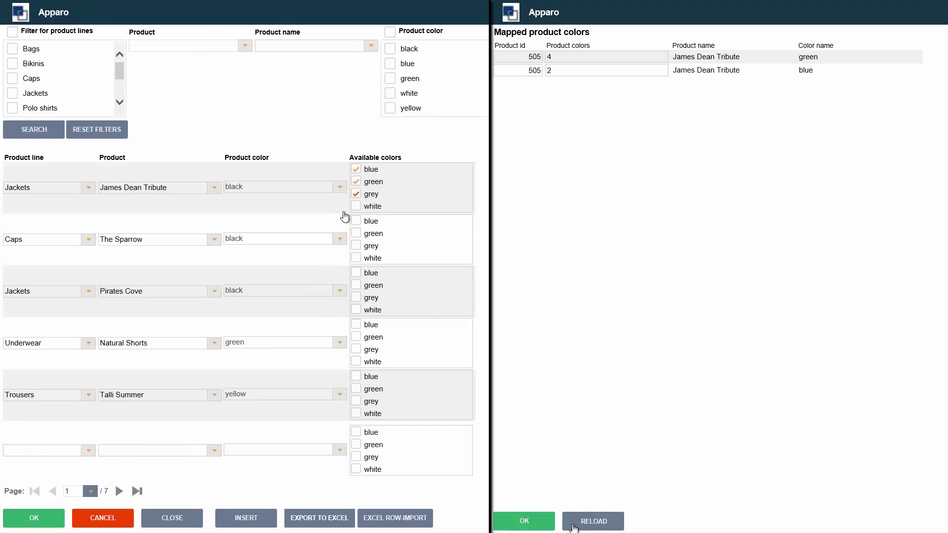
pyautogui.click(27, 517)
pyautogui.click(593, 522)
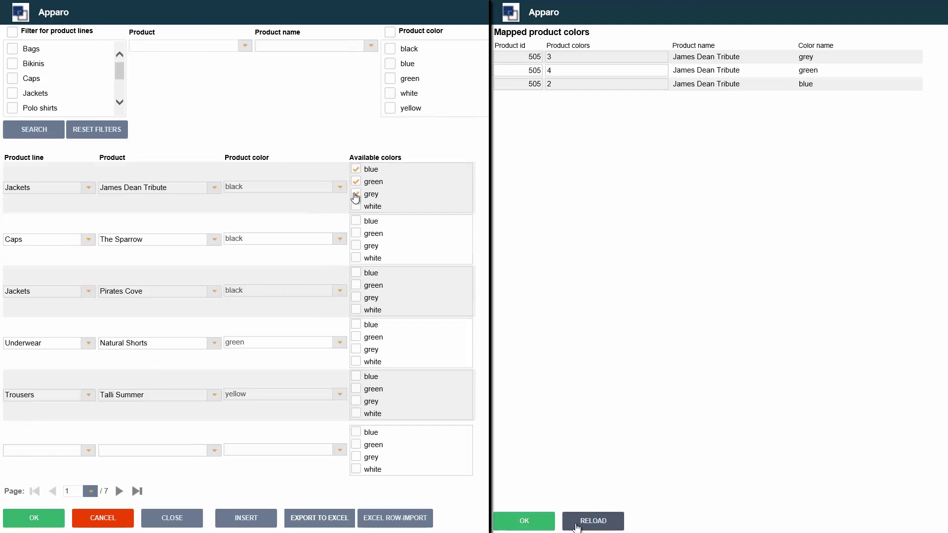
pyautogui.click(36, 517)
pyautogui.click(576, 524)
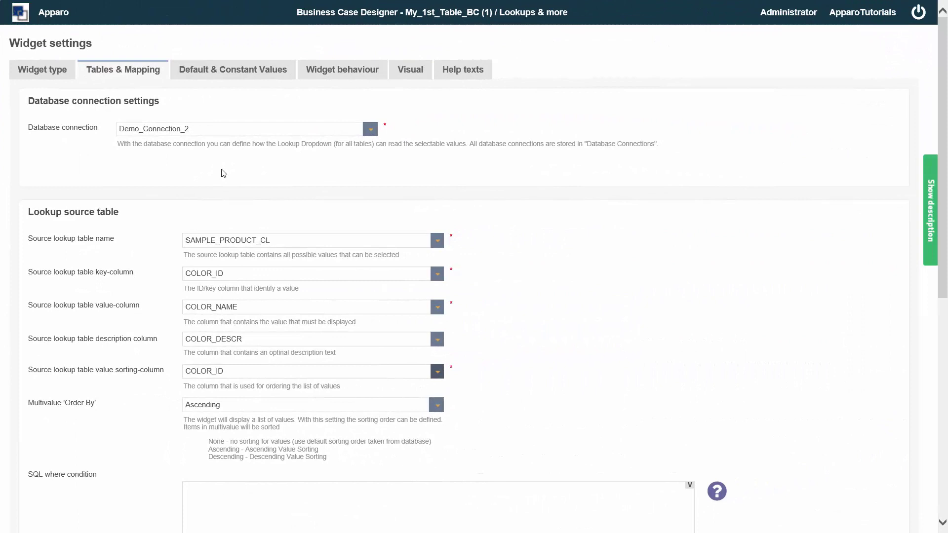
# Review the Available colors widget's default and constant values, visual settings including field height, and value filtering behaviour
pyautogui.click(232, 74)
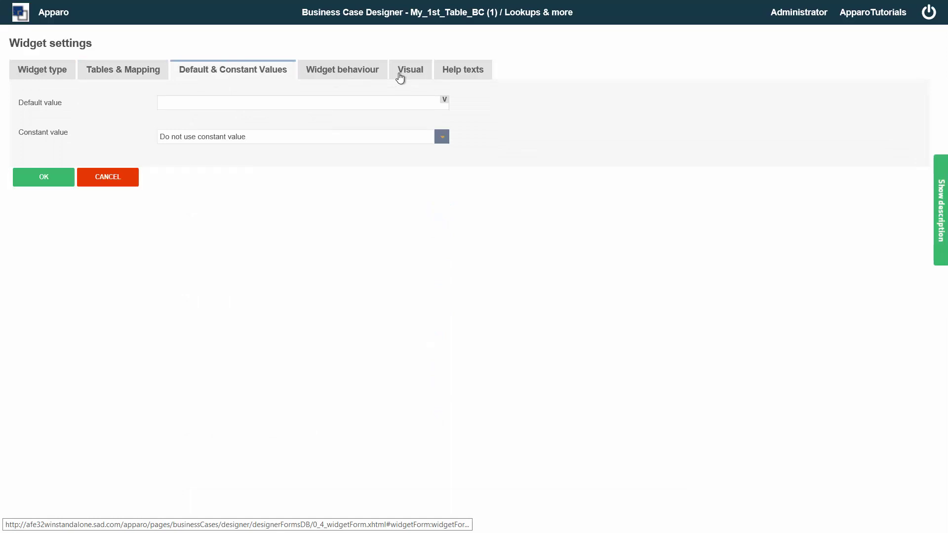
pyautogui.click(400, 77)
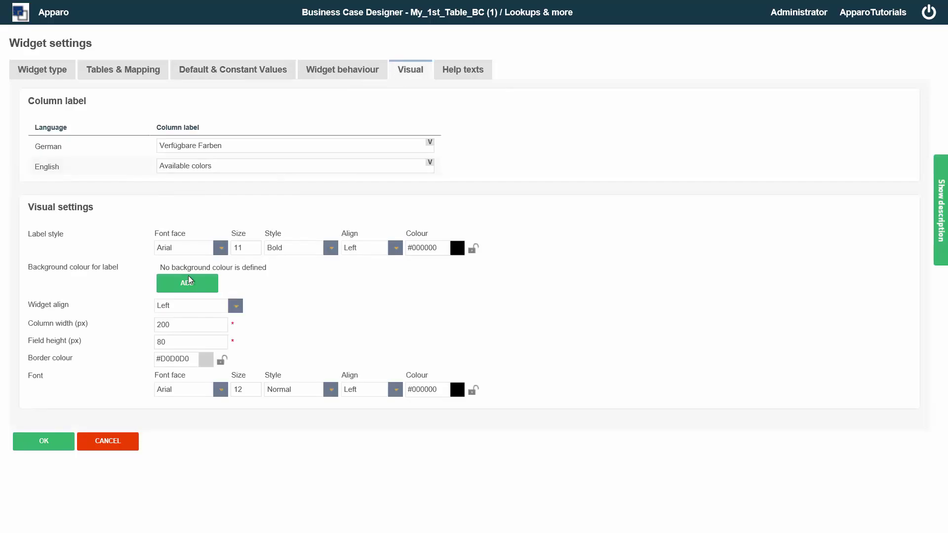
pyautogui.doubleClick(161, 341)
pyautogui.click(336, 81)
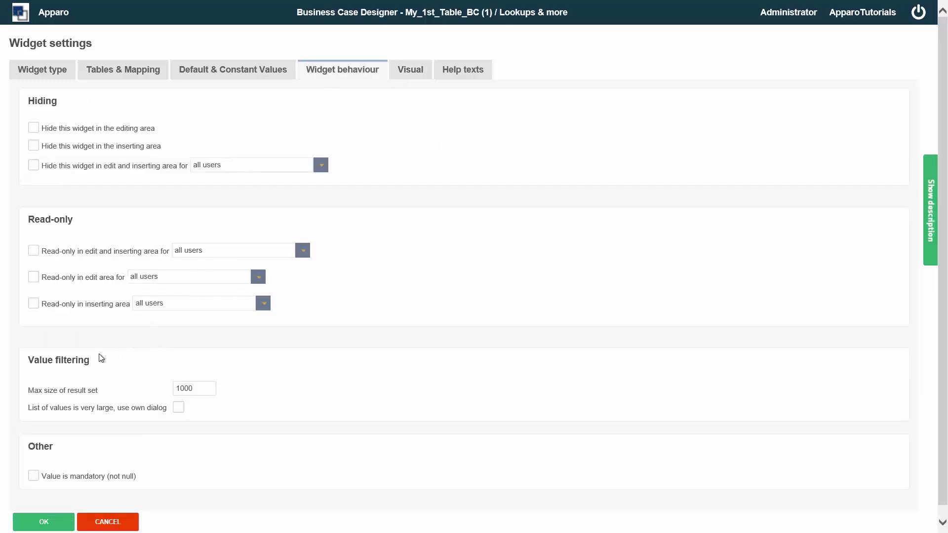
pyautogui.moveTo(41, 363); pyautogui.dragTo(68, 367)
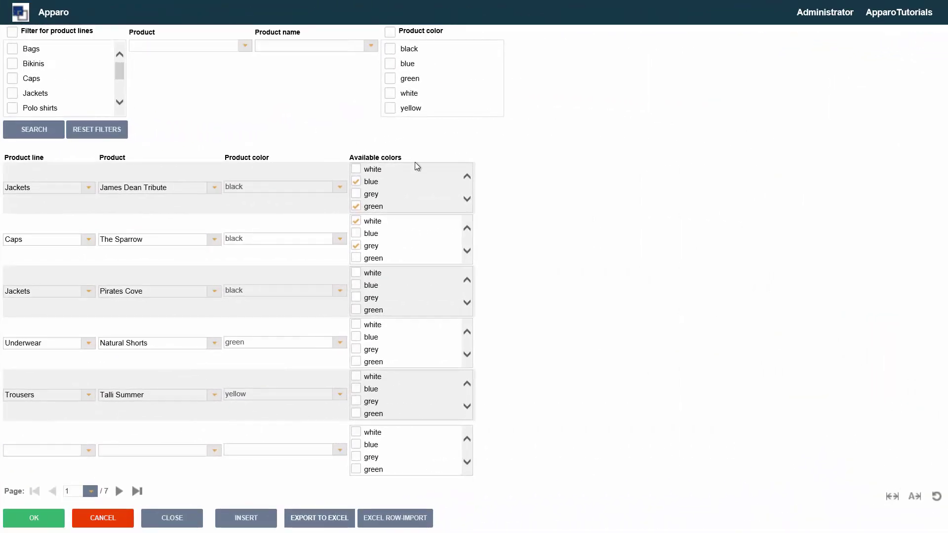
# Look through the complete list of available colors in the James Dean Tribute row and return to its start
pyautogui.click(467, 199)
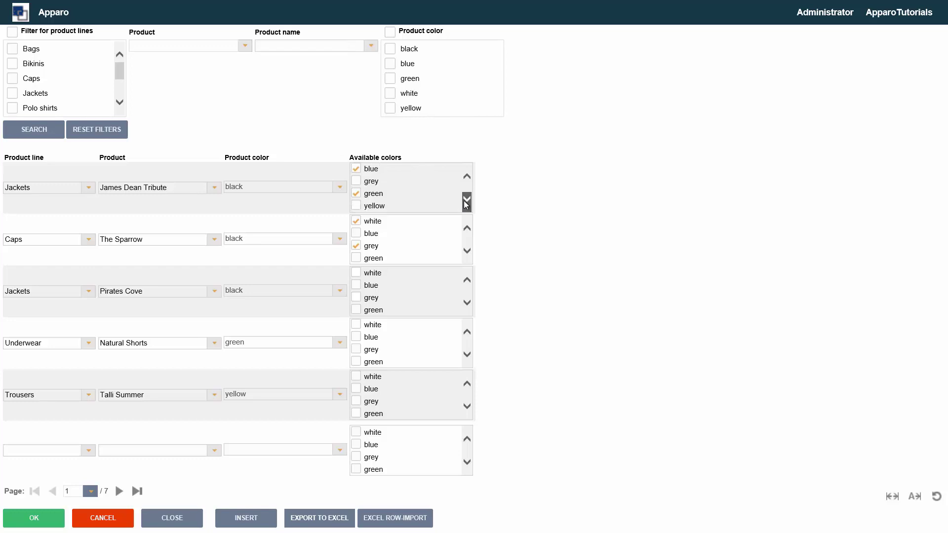
pyautogui.click(467, 200)
pyautogui.click(466, 200)
pyautogui.click(467, 200)
pyautogui.click(467, 177)
pyautogui.click(467, 176)
pyautogui.click(467, 176)
pyautogui.click(467, 176)
pyautogui.click(467, 176)
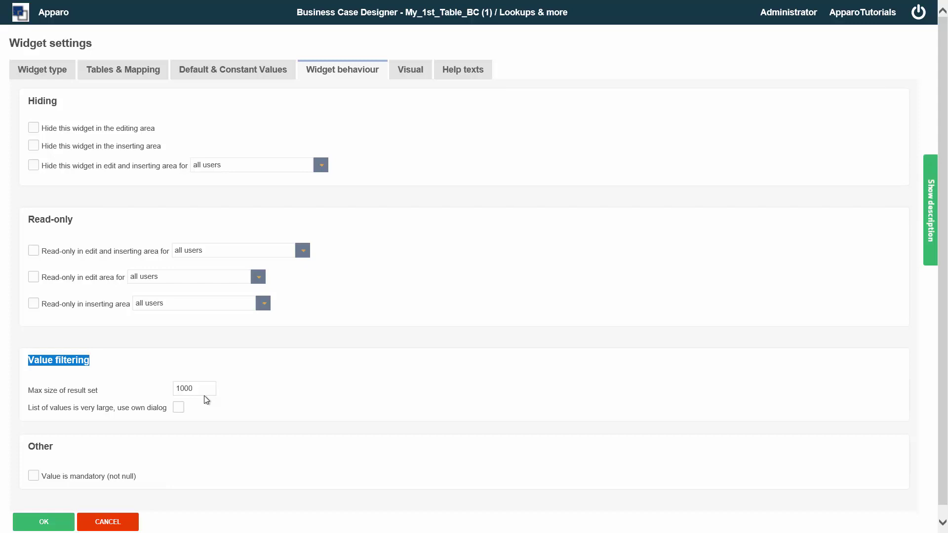
# Enable the own dialog for very large value lists and filter James Dean Tribute's color choices by "gr"
pyautogui.click(180, 406)
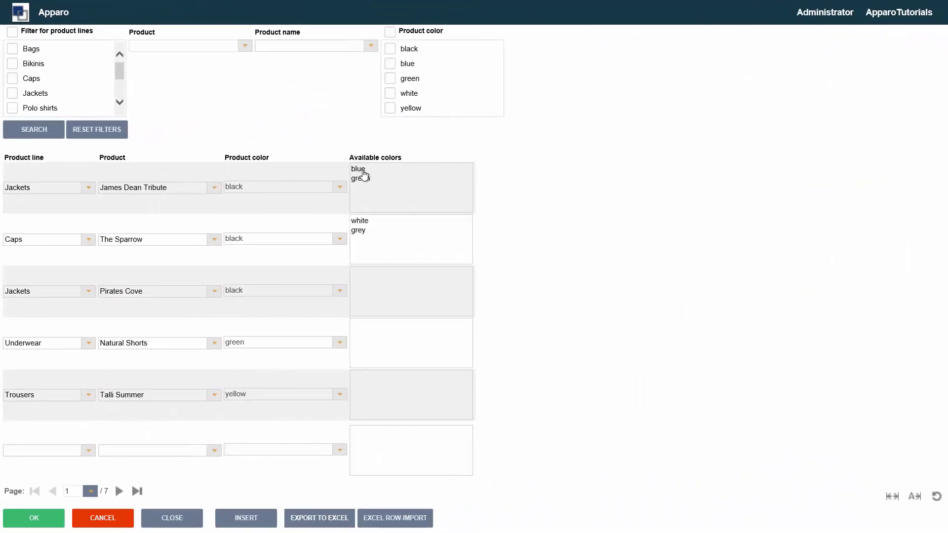
pyautogui.click(373, 182)
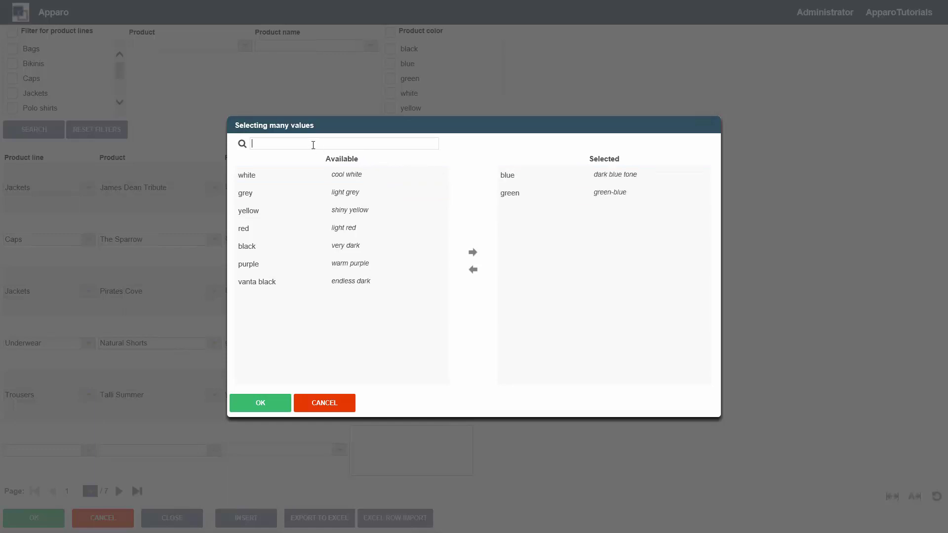
pyautogui.write('gr')
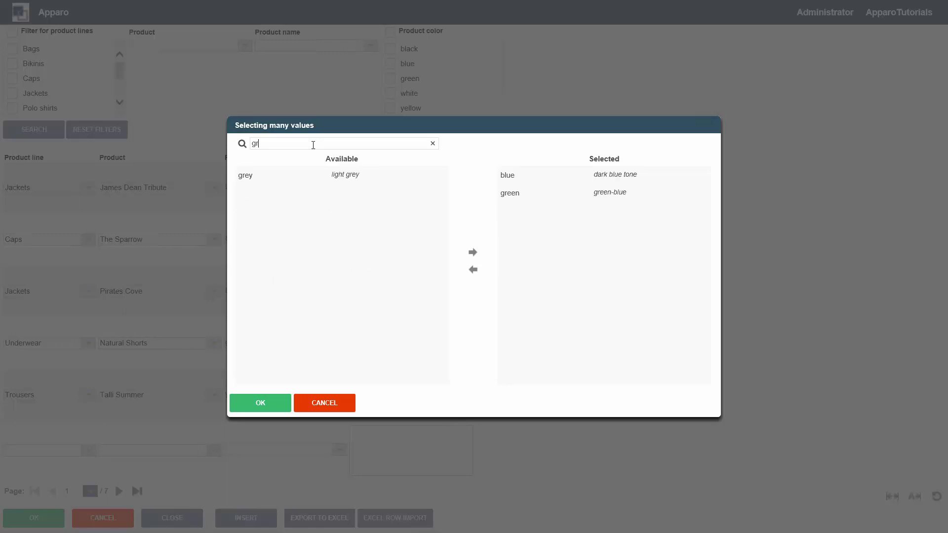
# Add grey to the selected colors and move it back to the available ones
pyautogui.click(274, 184)
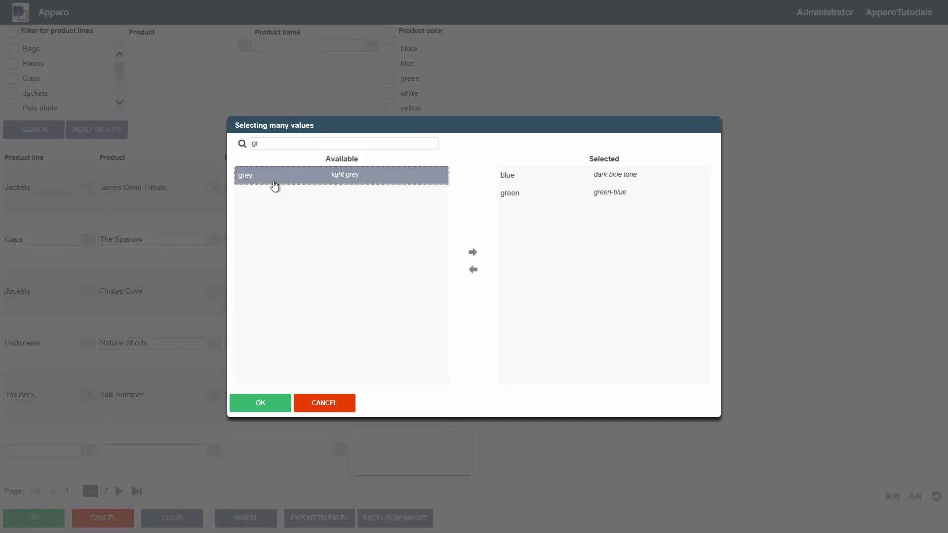
pyautogui.doubleClick(274, 184)
pyautogui.click(504, 212)
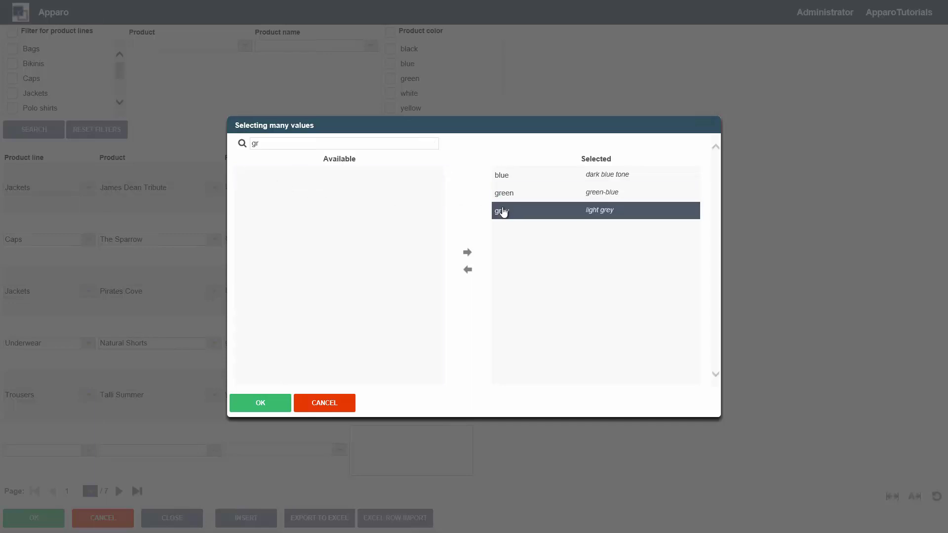
pyautogui.doubleClick(506, 213)
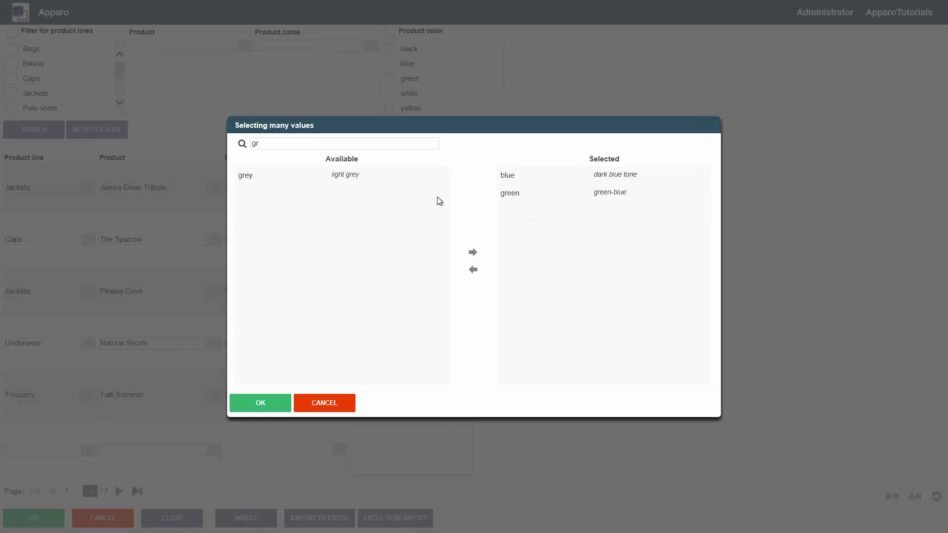
# Transfer grey to James Dean Tribute's selected colors and accept the selection
pyautogui.click(395, 177)
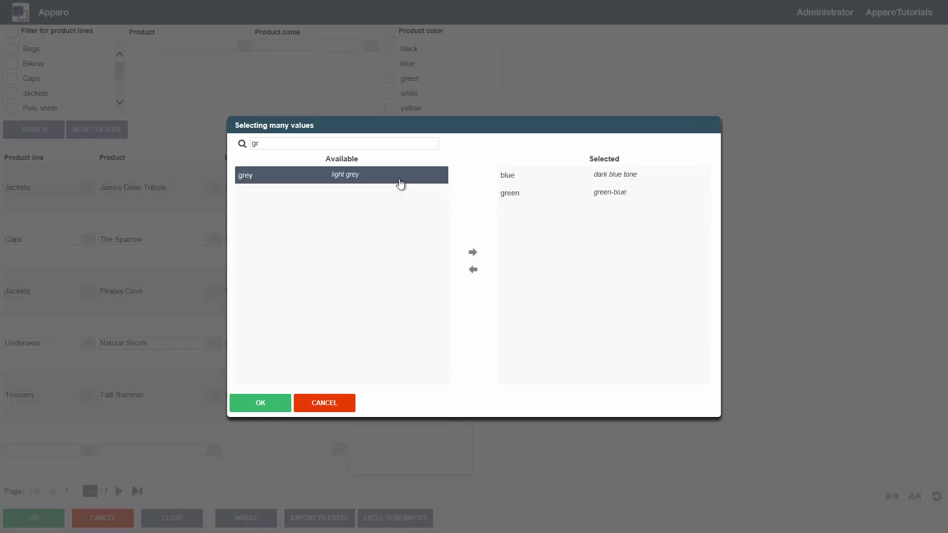
pyautogui.click(470, 253)
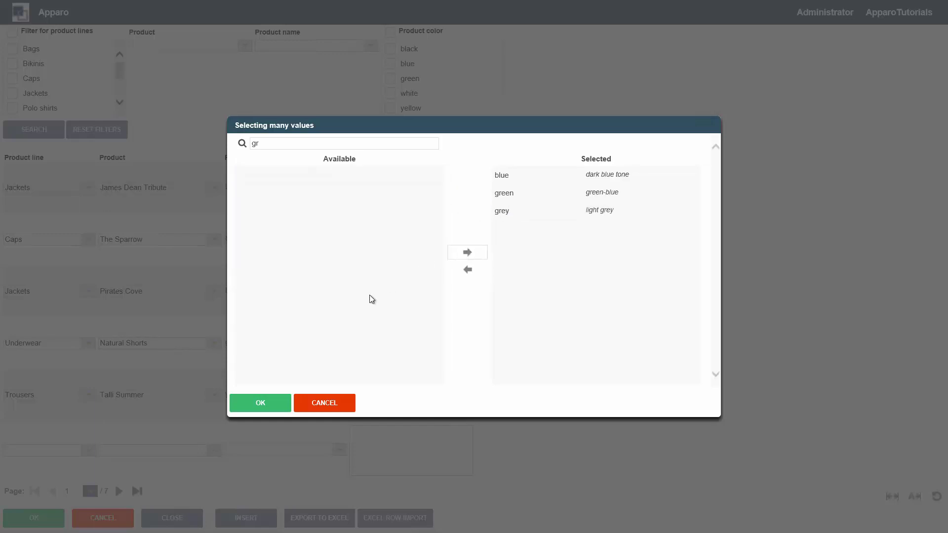
pyautogui.click(277, 402)
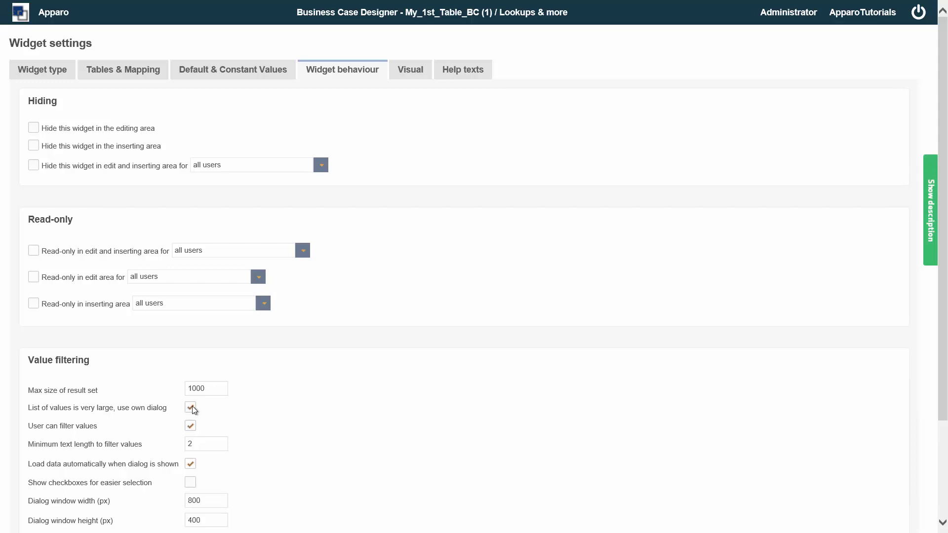
# Examine the widget's value filtering options for the own selection dialog
pyautogui.scroll(-2, 203, 410)
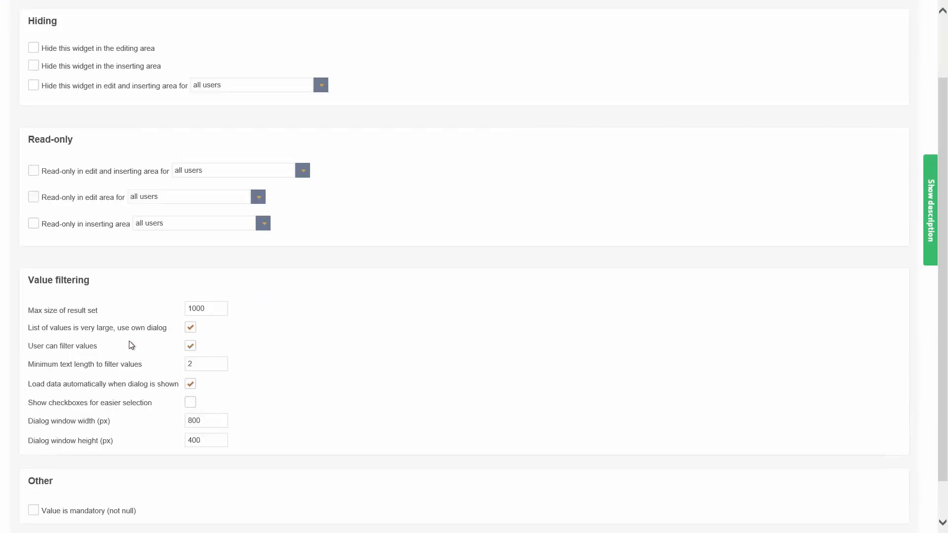